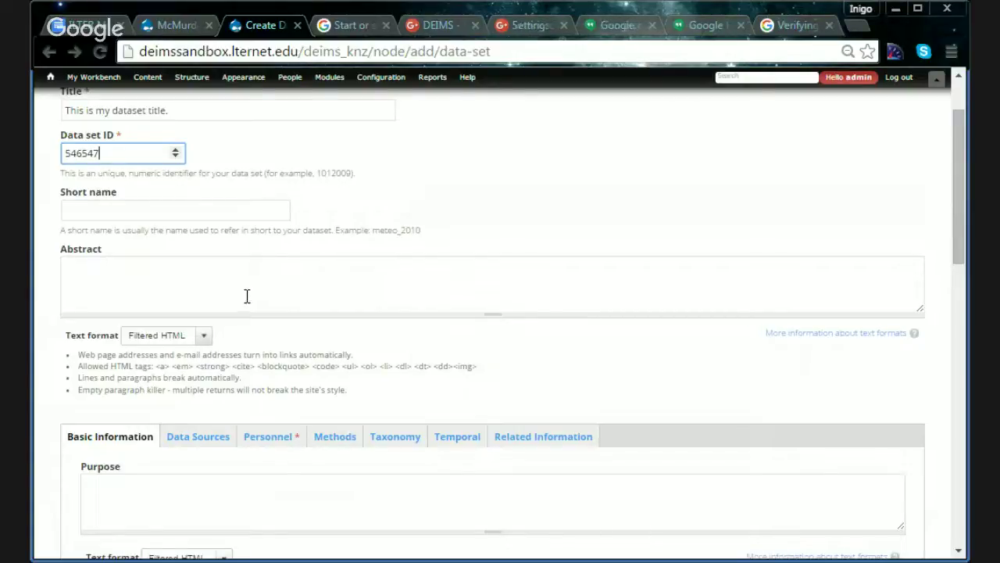
# Step: Examine the Personnel section of the new data set form, from Owner/Creator through Additional Project roles
pyautogui.click(264, 441)
pyautogui.scroll(-3, 282, 352)
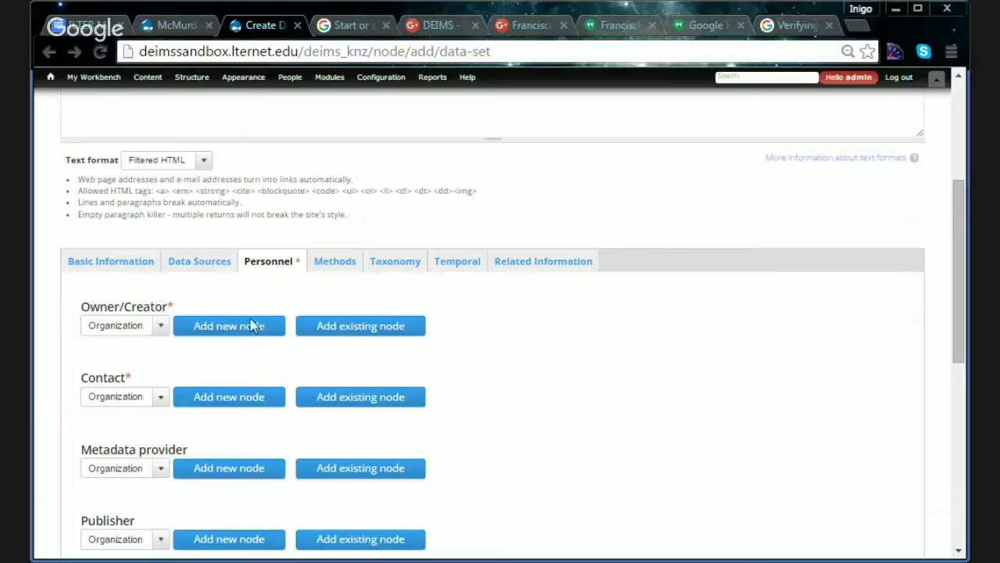
pyautogui.scroll(-1, 539, 381)
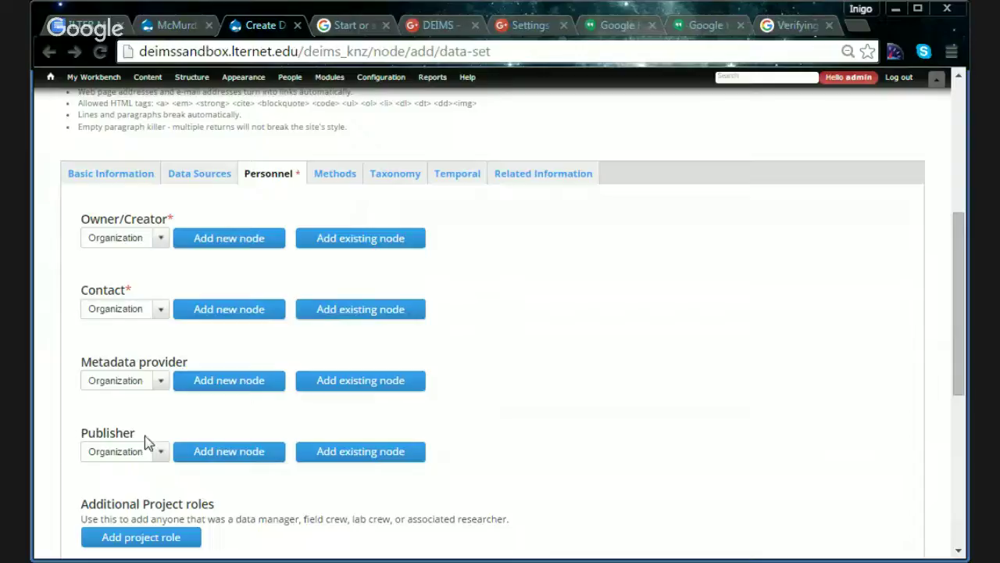
pyautogui.scroll(-1, 91, 492)
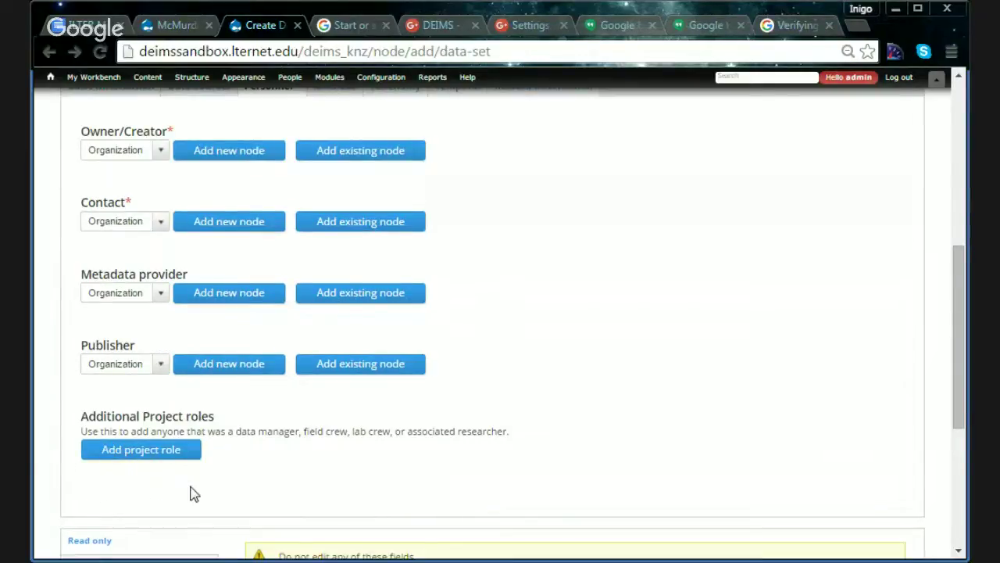
pyautogui.scroll(1, 192, 493)
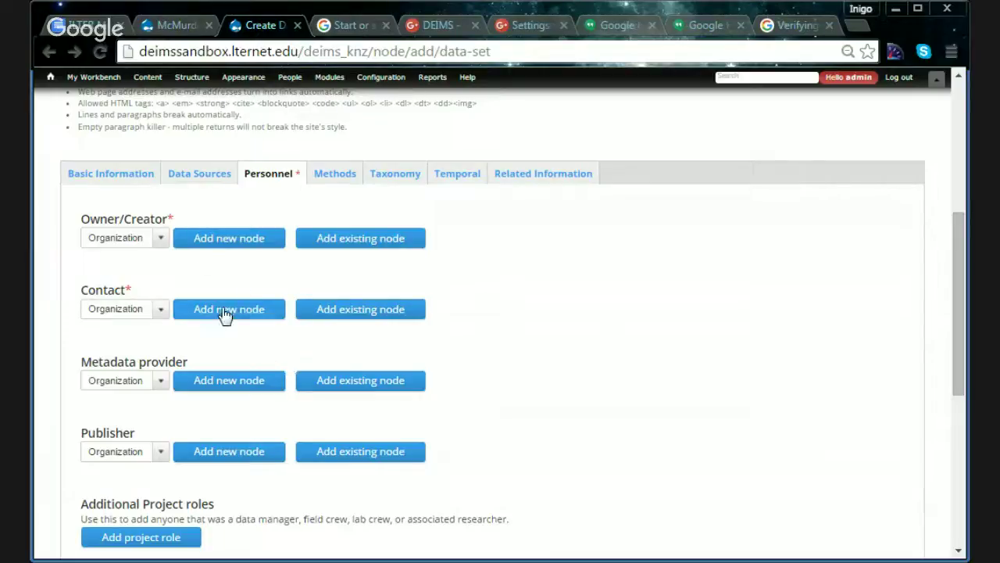
# Step: Open the settings of the Metadata provider field in the Data set content type
pyautogui.moveTo(194, 83)
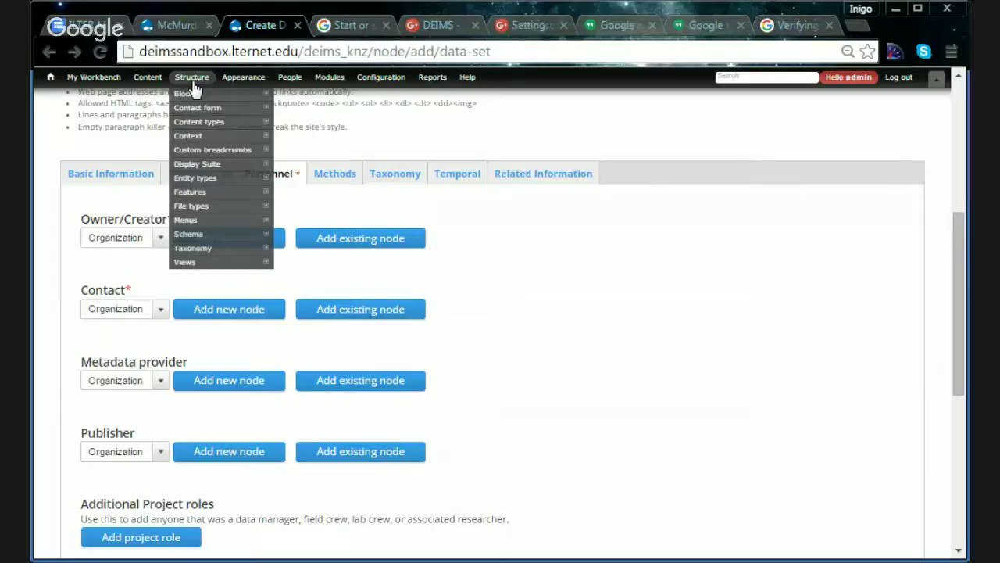
pyautogui.moveTo(207, 122)
pyautogui.moveTo(305, 194)
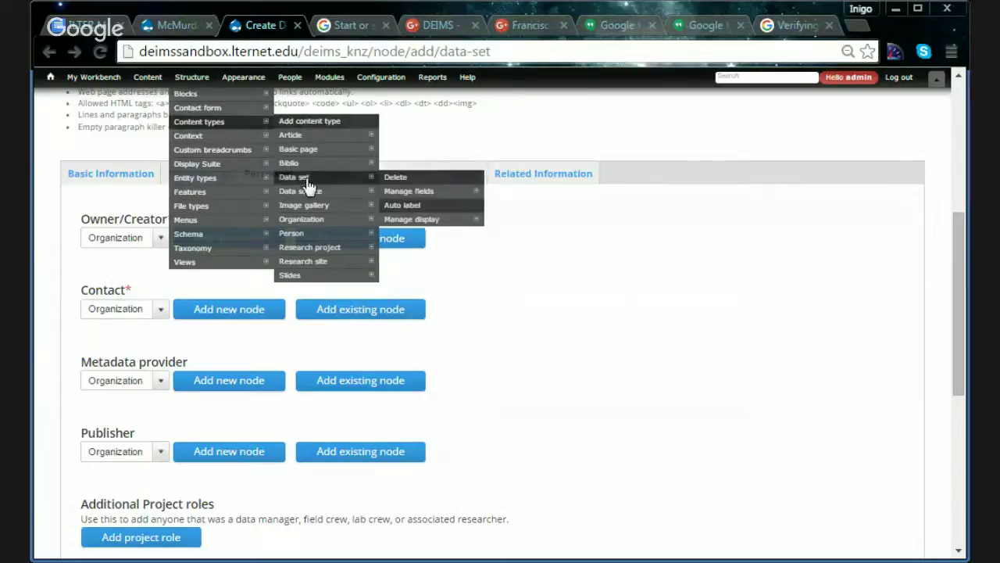
pyautogui.moveTo(426, 192)
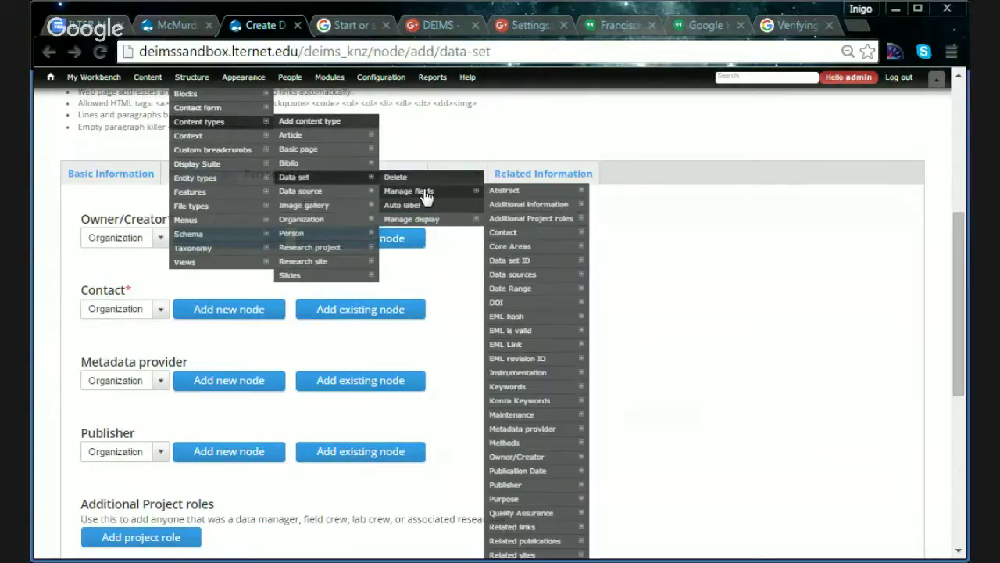
pyautogui.moveTo(528, 207)
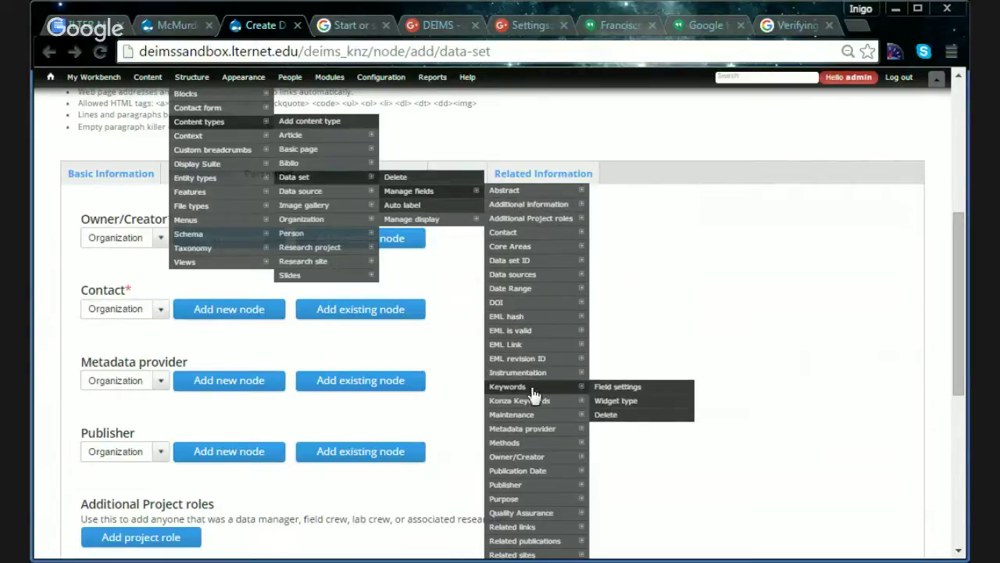
pyautogui.moveTo(533, 431)
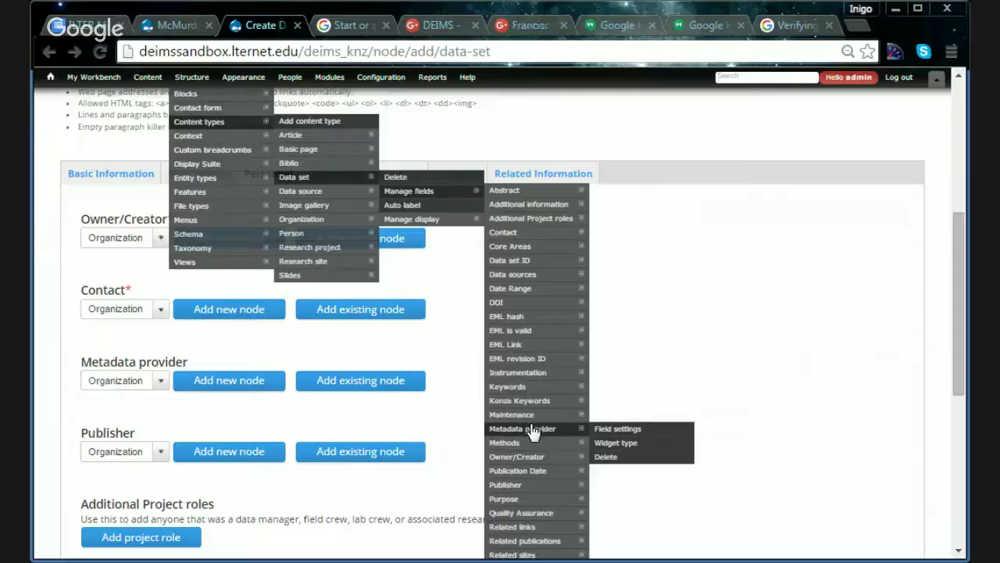
pyautogui.click(532, 433)
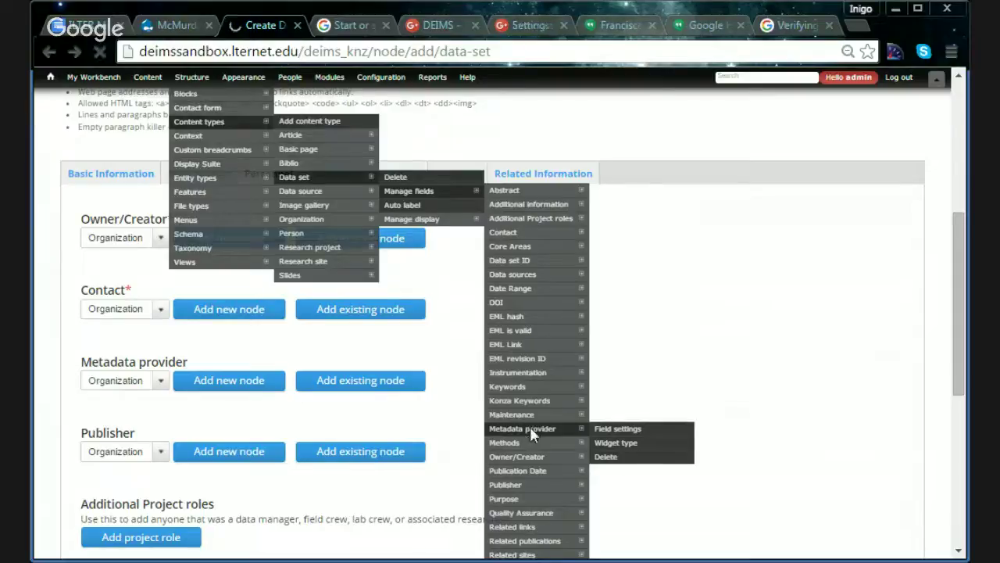
# Step: Set the default value of the Metadata provider field to Konza LTER and save the field settings
pyautogui.scroll(-2, 240, 368)
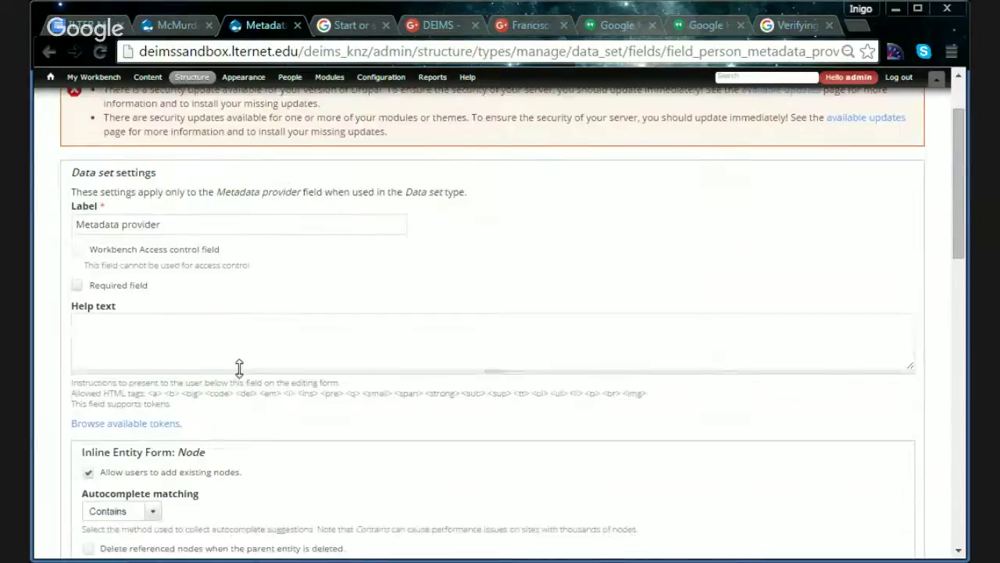
pyautogui.scroll(1, 242, 375)
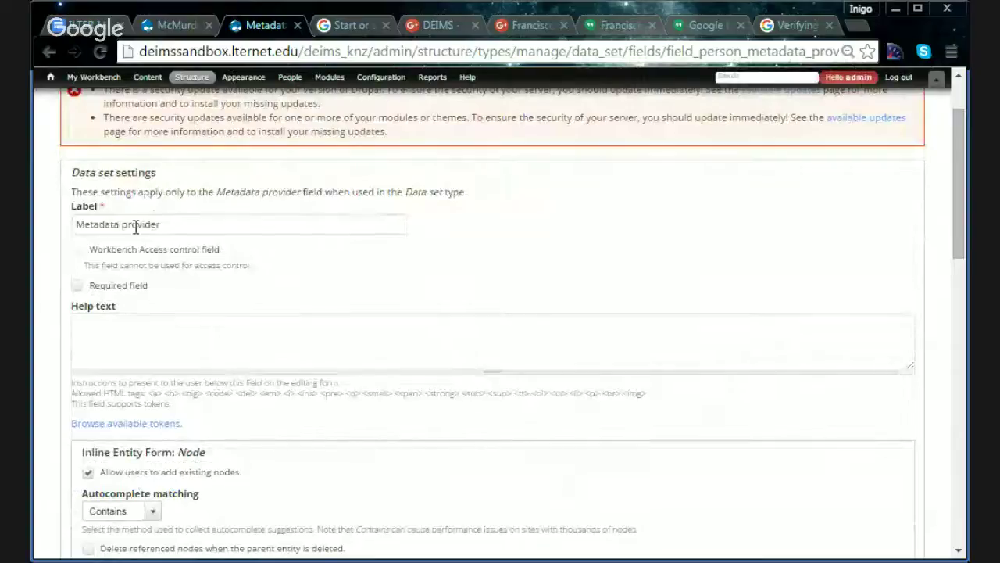
pyautogui.scroll(-1, 179, 357)
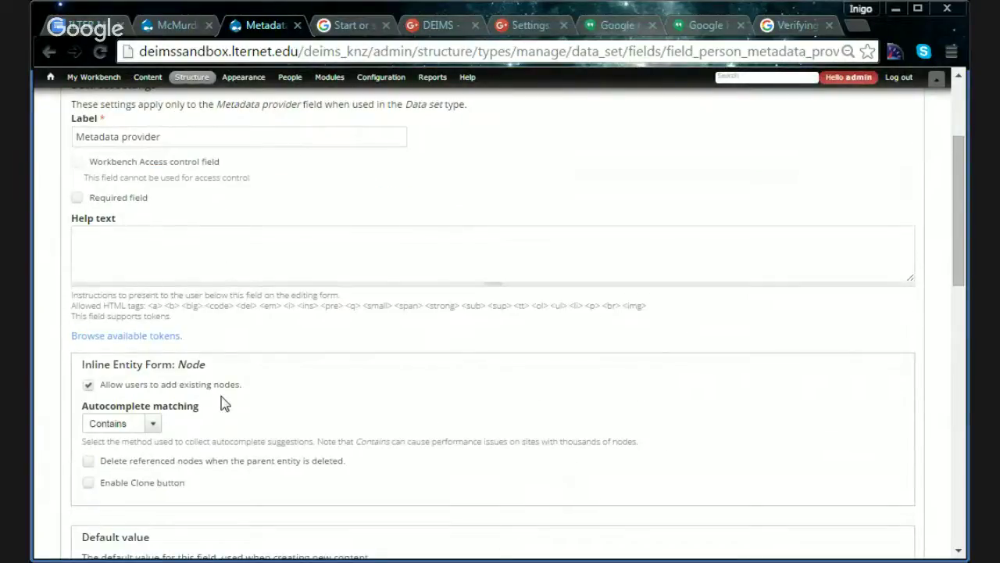
pyautogui.scroll(-1, 221, 396)
pyautogui.scroll(-1, 221, 396)
pyautogui.scroll(-1, 221, 403)
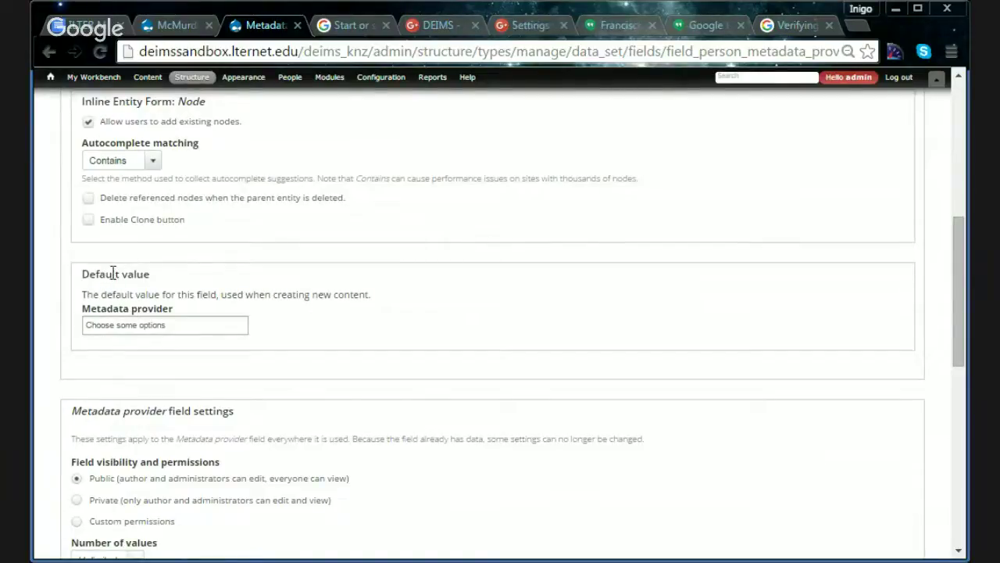
pyautogui.click(144, 324)
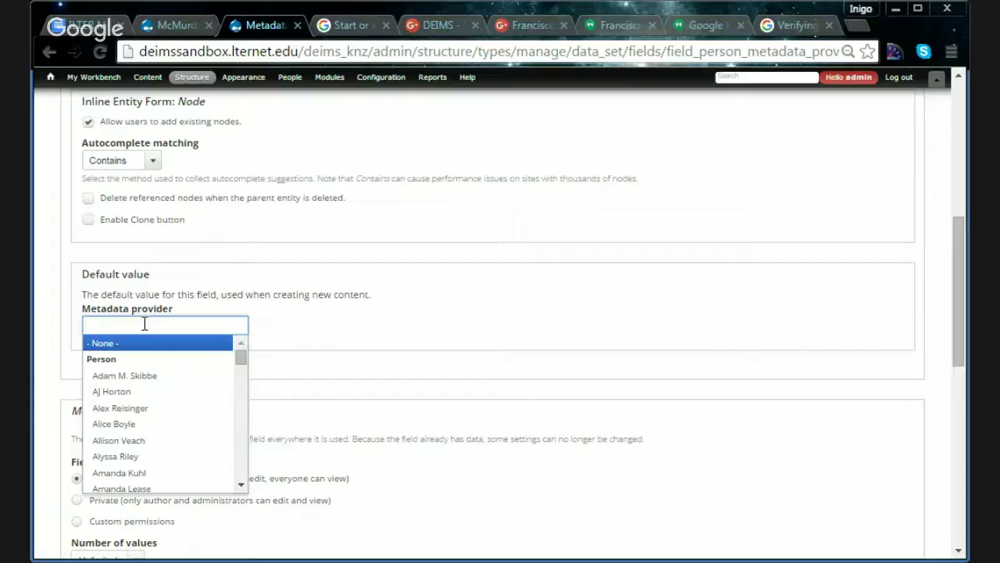
pyautogui.write('k')
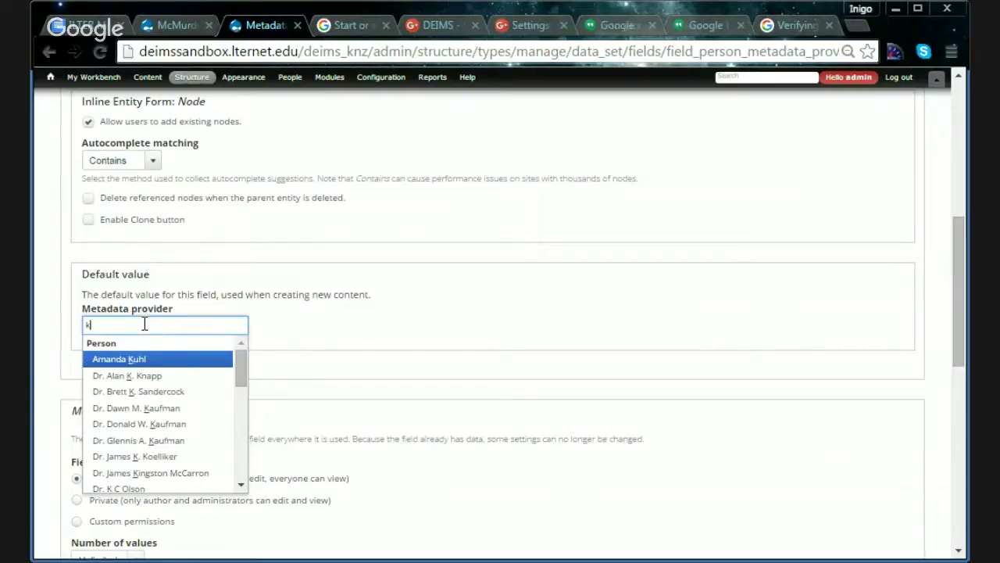
pyautogui.write('on')
pyautogui.press('Return')
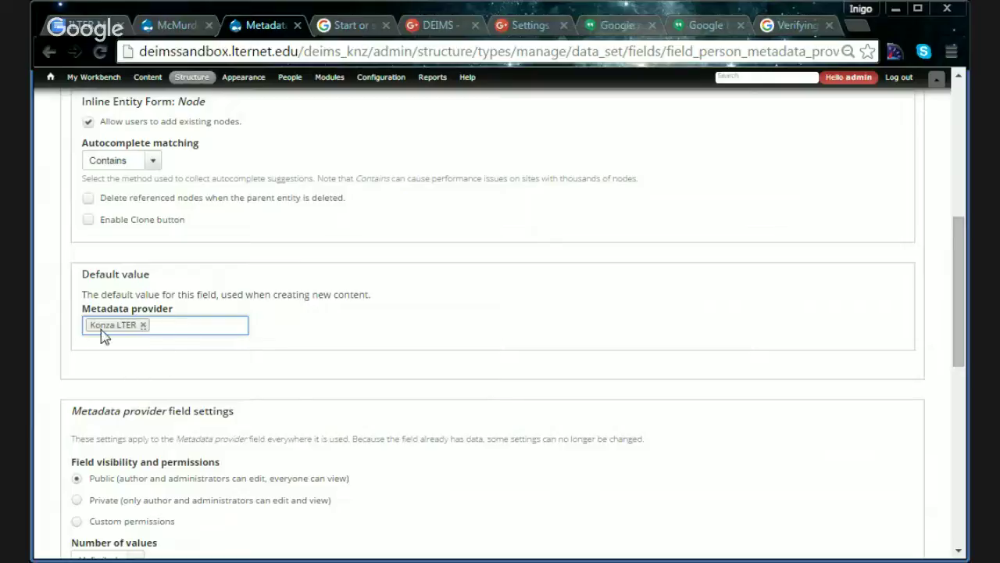
pyautogui.scroll(-7, 188, 352)
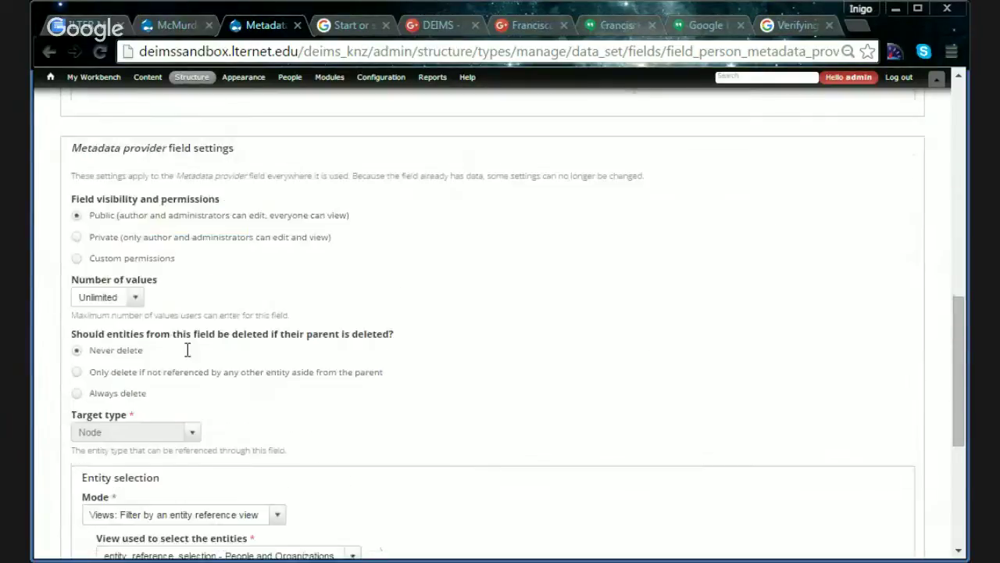
pyautogui.scroll(-1, 188, 356)
pyautogui.click(112, 529)
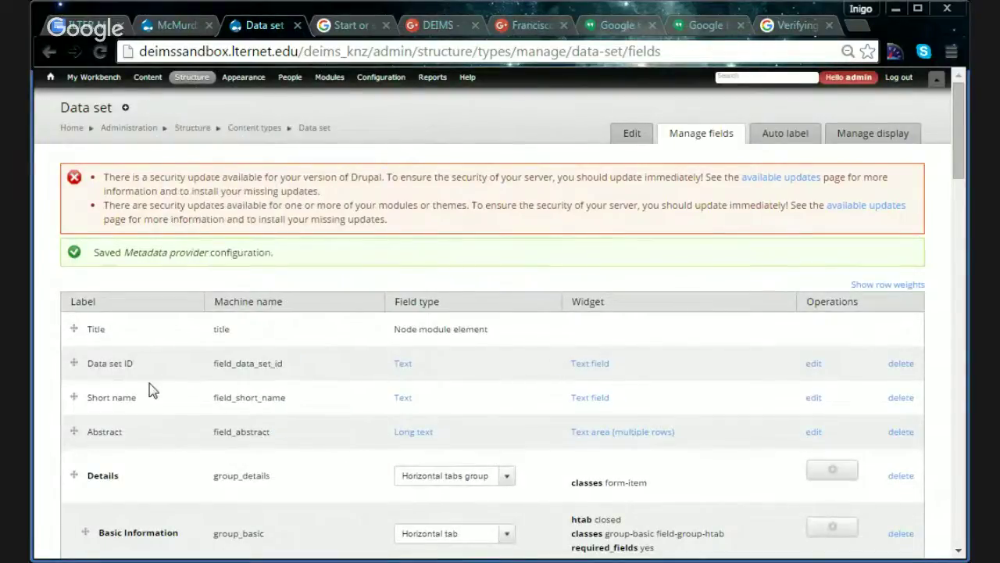
# Step: Open the Data set type's Contact field for editing and enlarge the page to normal size
pyautogui.scroll(-5, 149, 383)
pyautogui.scroll(-2, 149, 383)
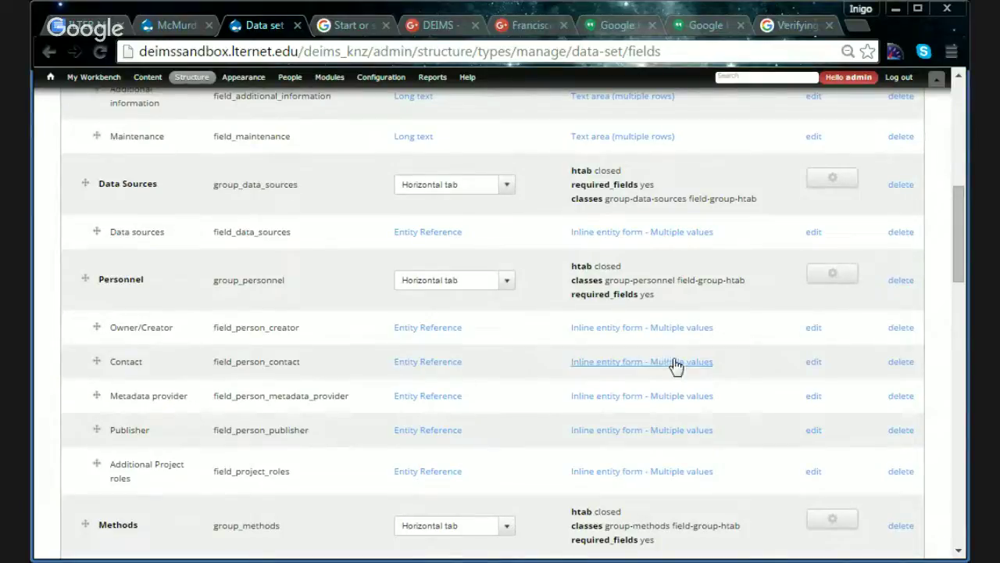
pyautogui.click(815, 364)
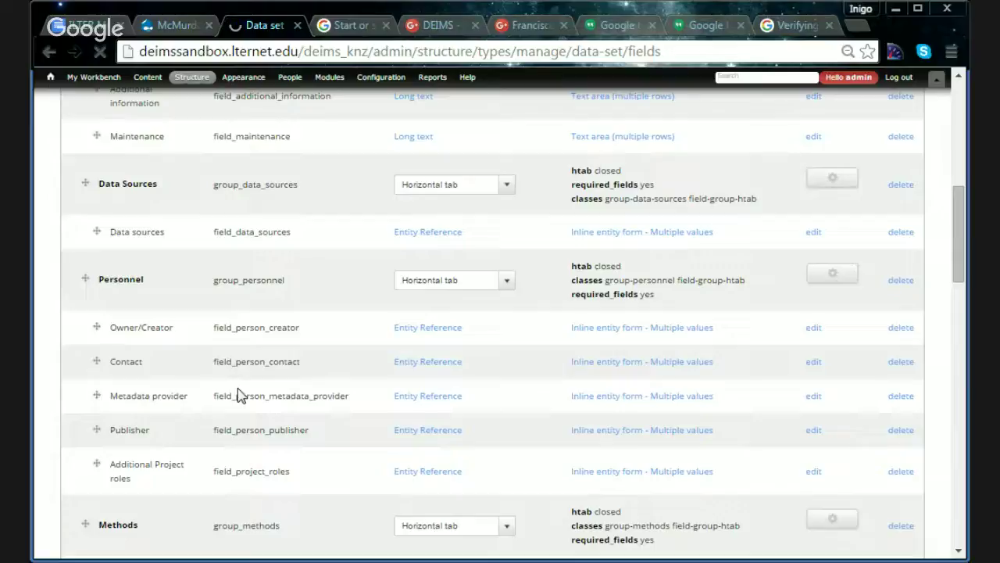
pyautogui.hotkey('ctrl', '+')
pyautogui.hotkey('ctrl', '+')
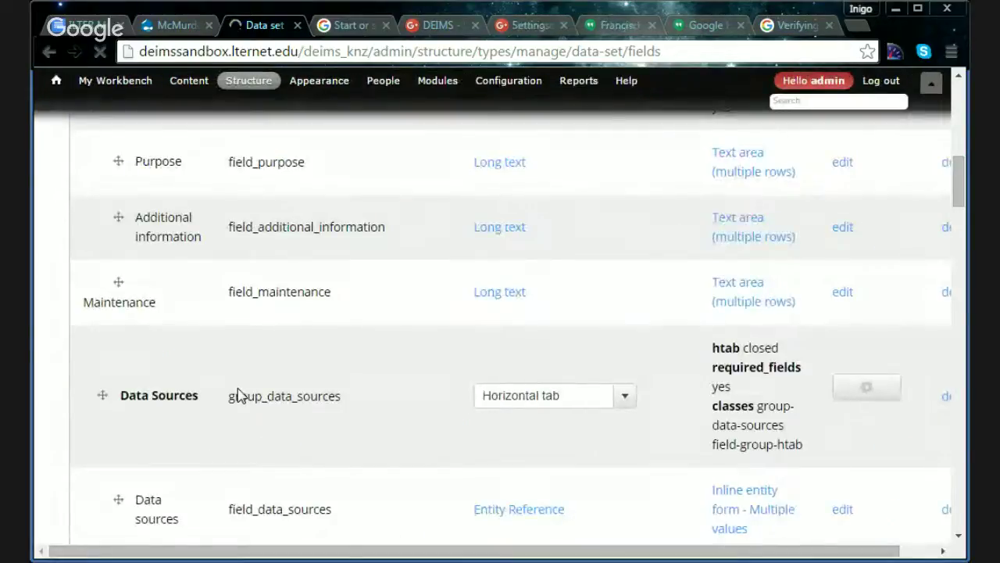
# Step: Set the default value of the Contact field to Konza LTER and save the field settings
pyautogui.scroll(-5, 239, 388)
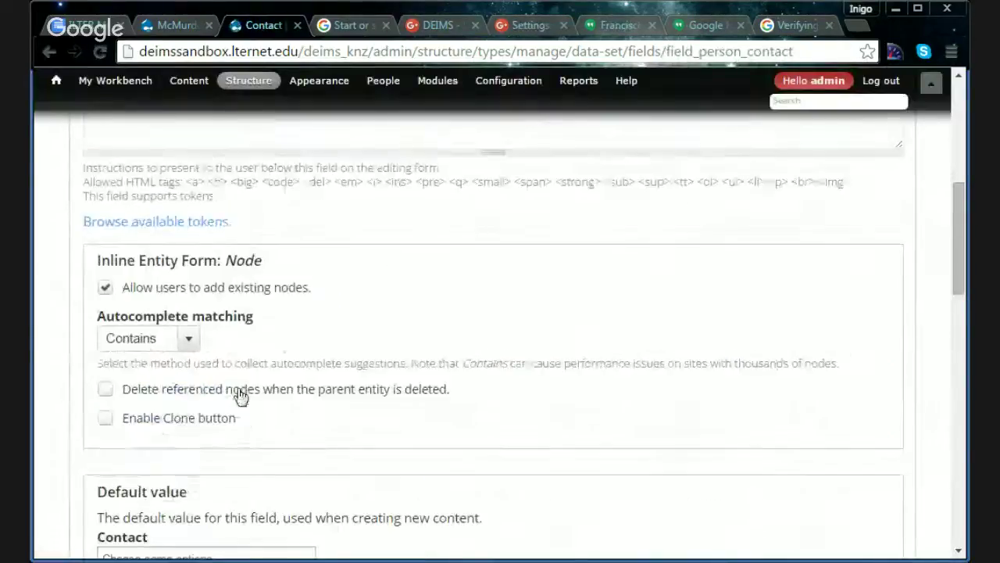
pyautogui.click(224, 386)
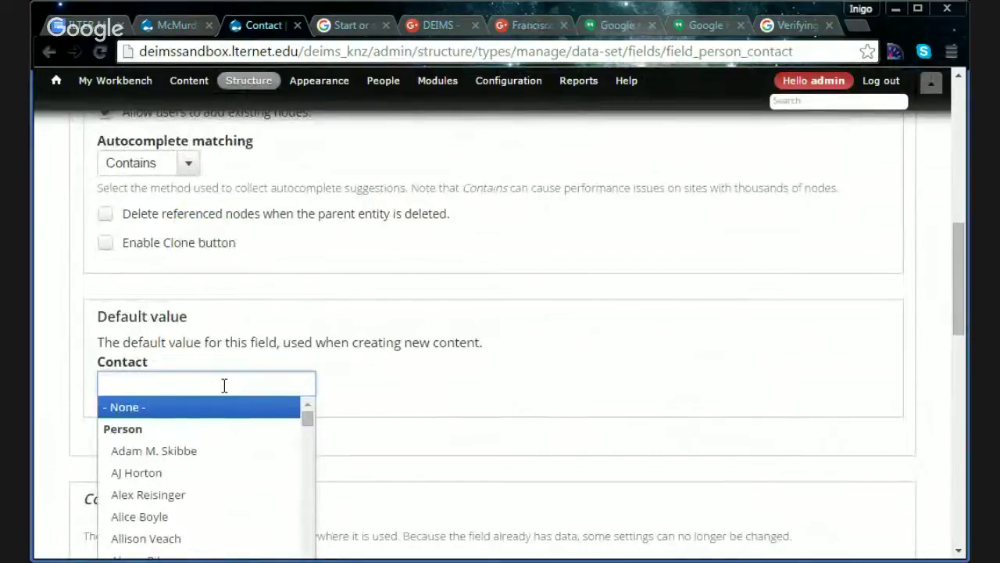
pyautogui.write('kon')
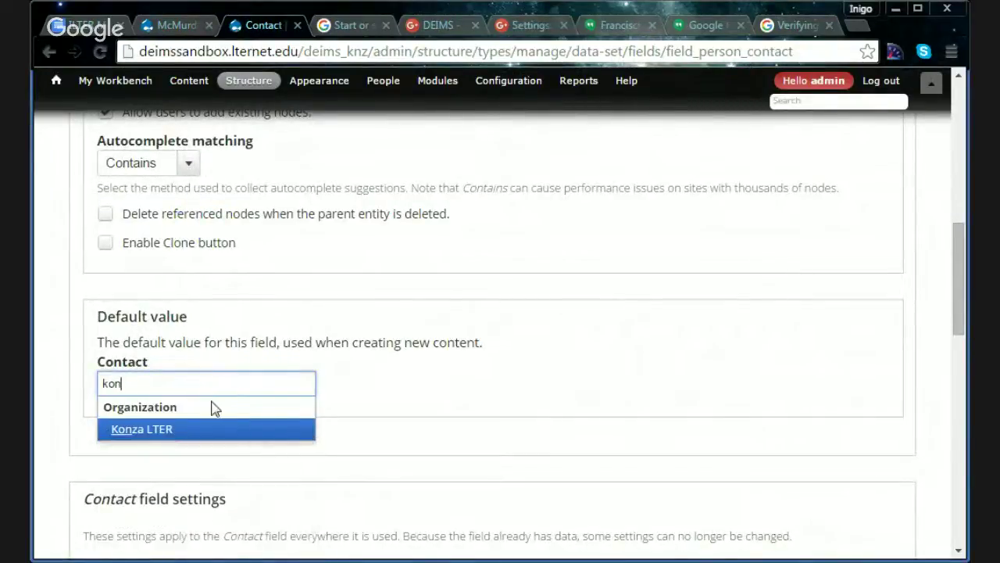
pyautogui.click(197, 430)
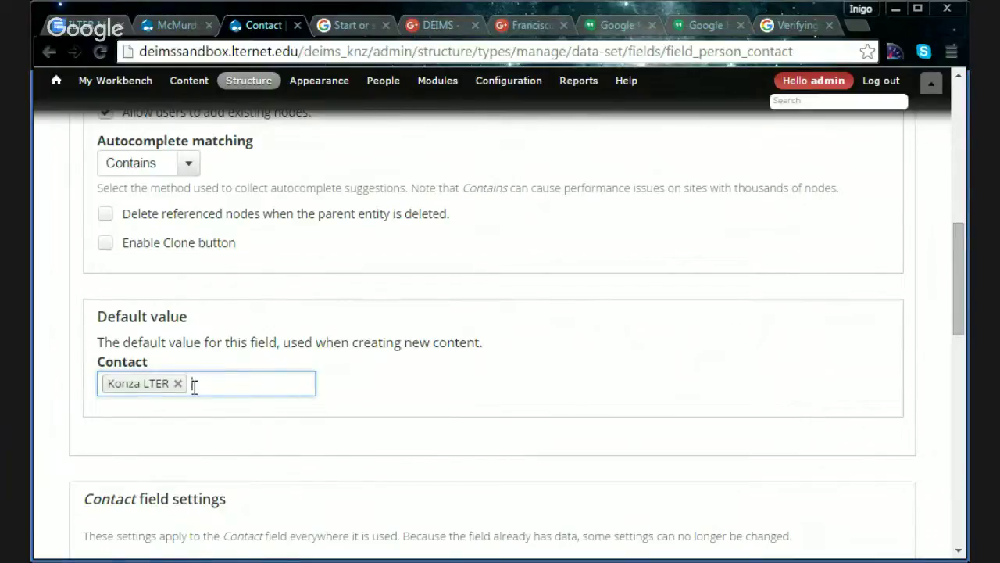
pyautogui.scroll(-10, 205, 384)
pyautogui.click(143, 519)
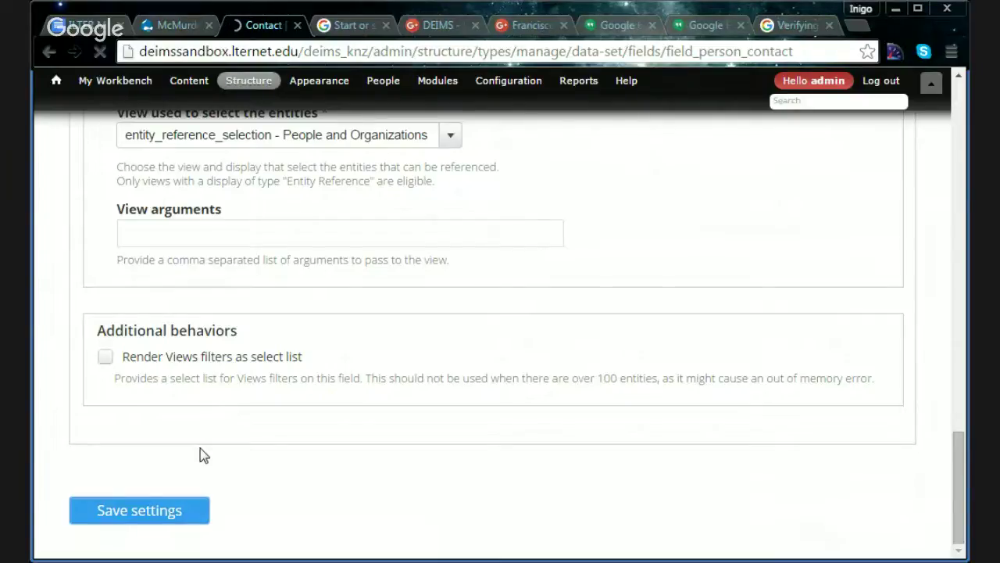
# Step: Open the Publisher field in the Data set type's Personnel group for editing
pyautogui.scroll(-6, 202, 453)
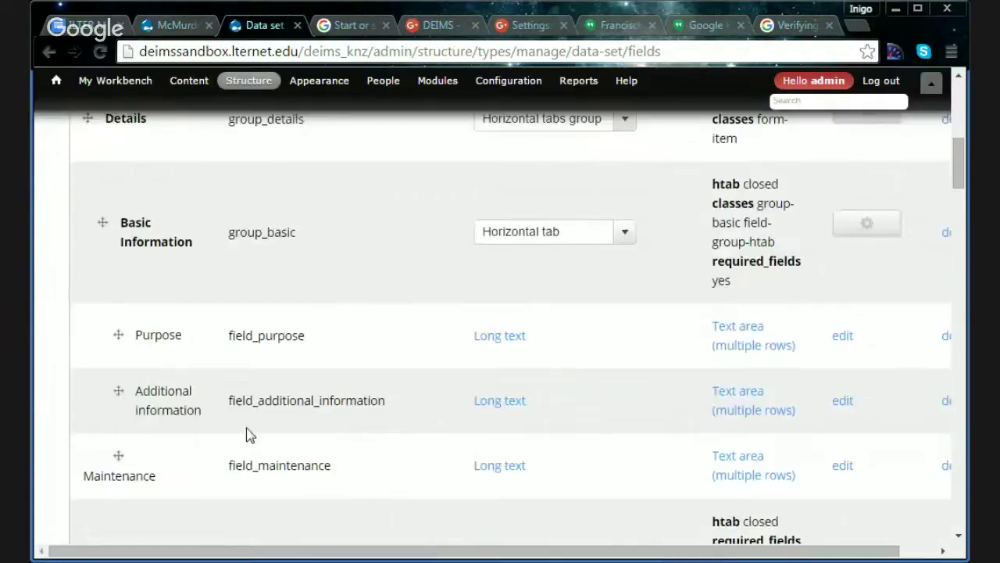
pyautogui.scroll(-4, 250, 422)
pyautogui.scroll(-1, 169, 454)
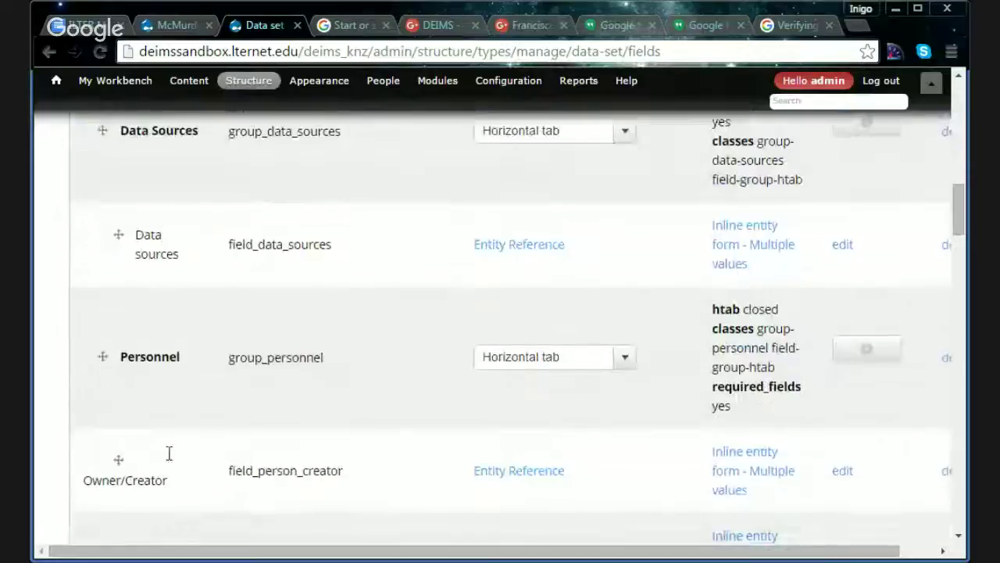
pyautogui.scroll(-1, 187, 391)
pyautogui.scroll(-1, 219, 391)
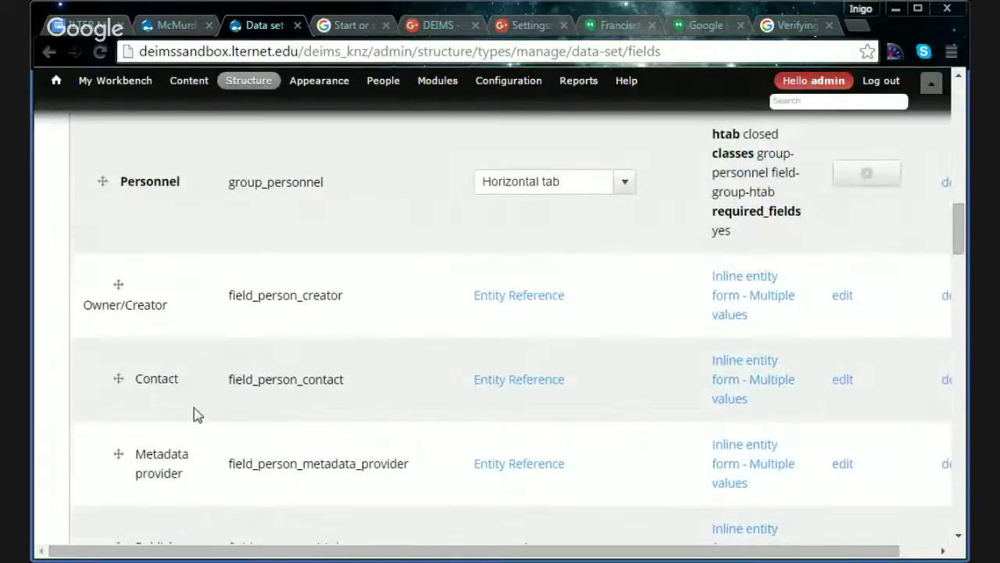
pyautogui.scroll(-1, 195, 413)
pyautogui.scroll(-1, 196, 457)
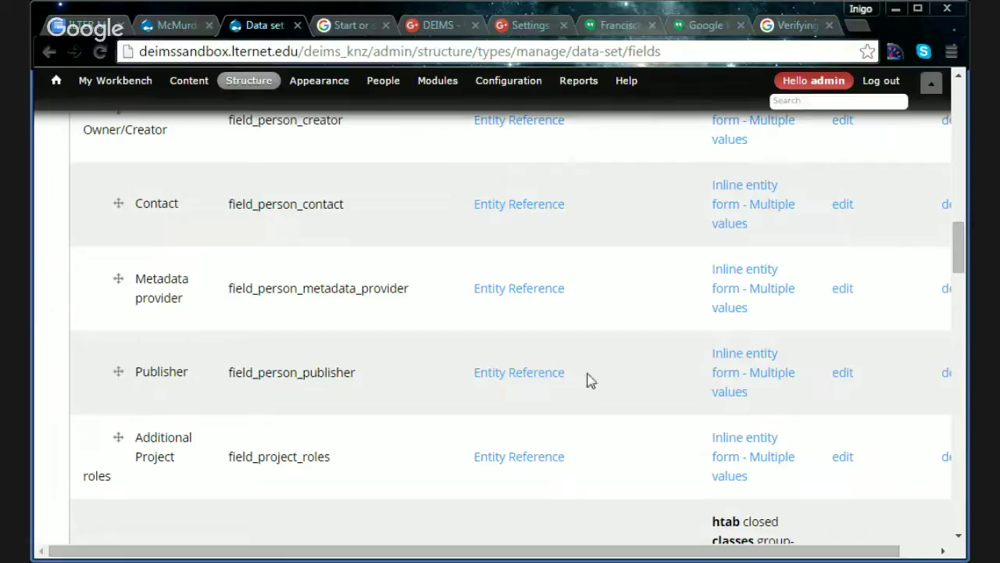
pyautogui.click(848, 375)
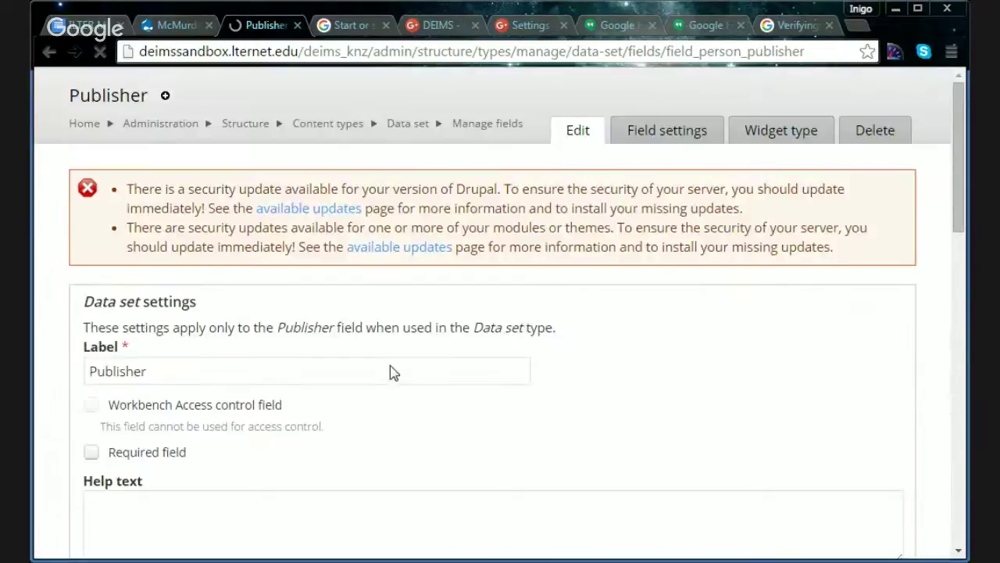
# Step: Set the default value of the Publisher field to Konza LTER and save the field settings
pyautogui.scroll(-5, 390, 365)
pyautogui.scroll(-2, 392, 365)
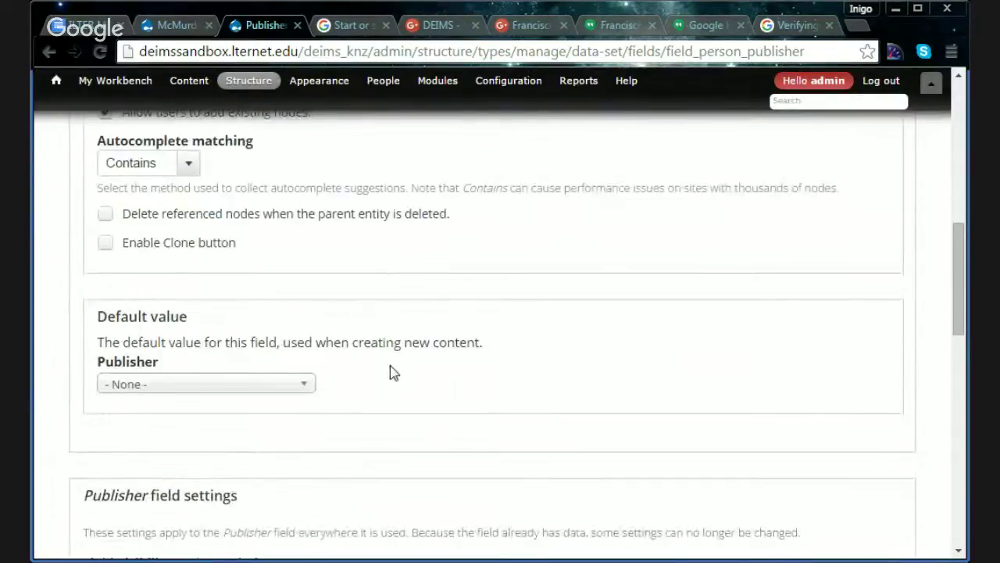
pyautogui.click(243, 385)
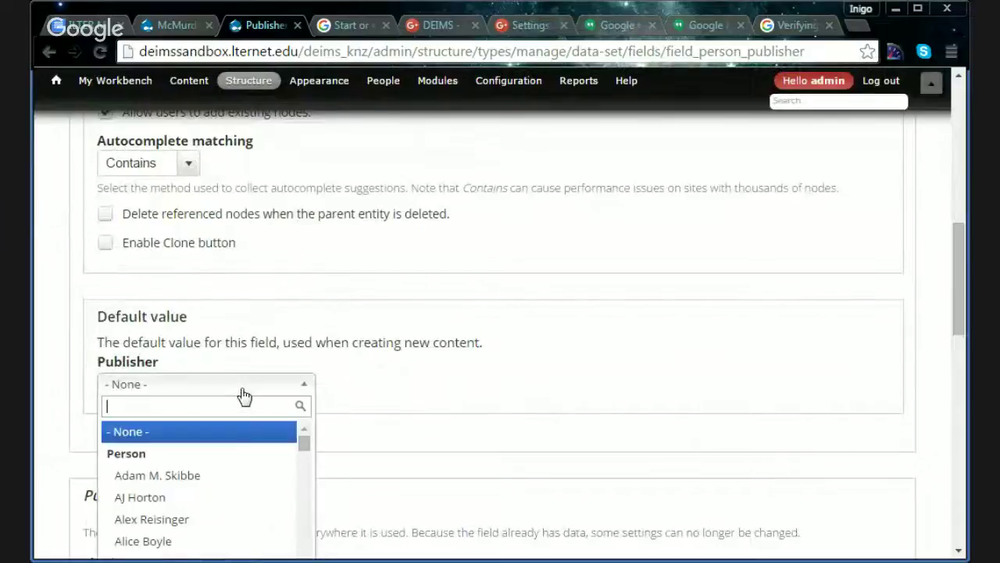
pyautogui.write('n')
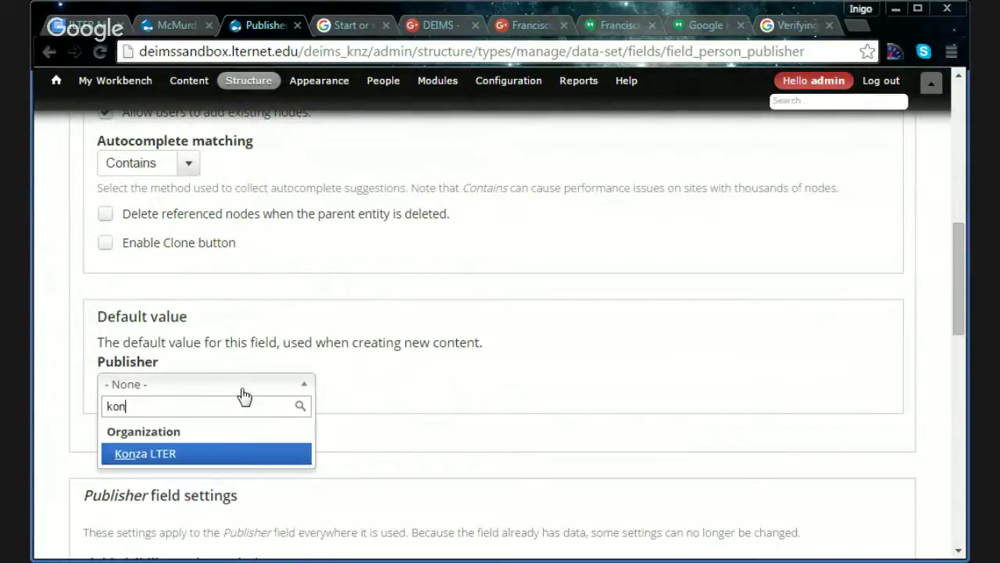
pyautogui.press('Return')
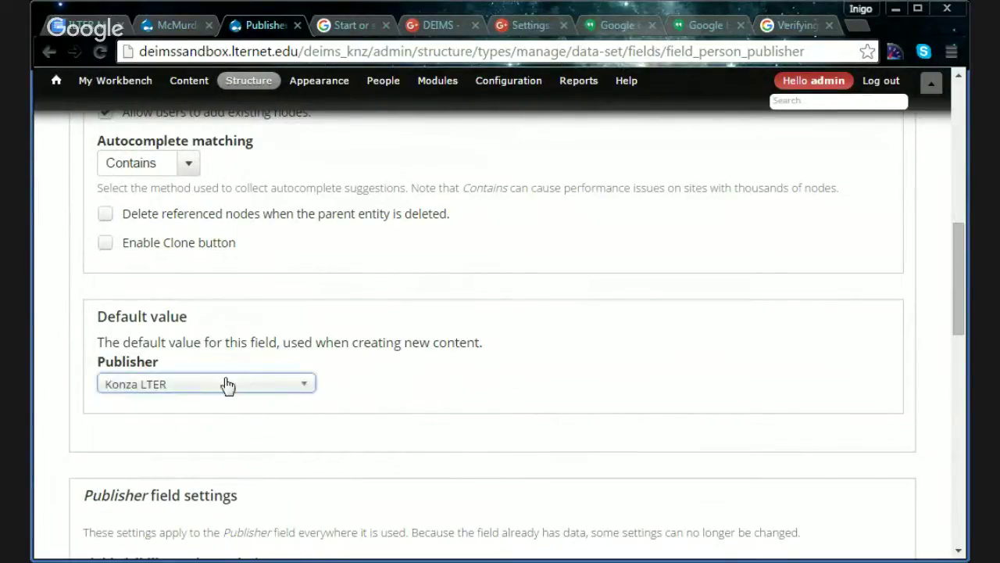
pyautogui.scroll(-3, 466, 407)
pyautogui.scroll(-8, 466, 408)
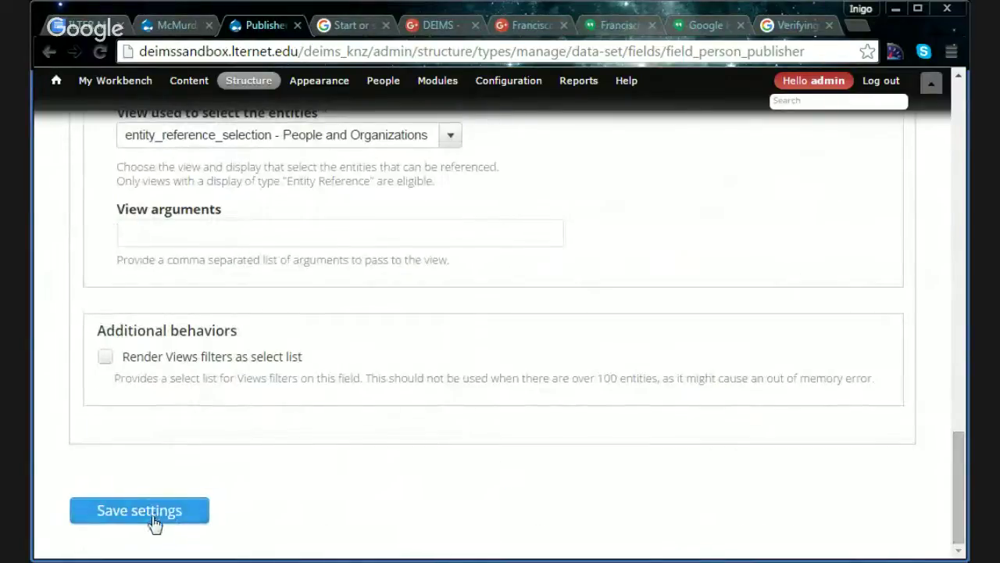
pyautogui.click(152, 522)
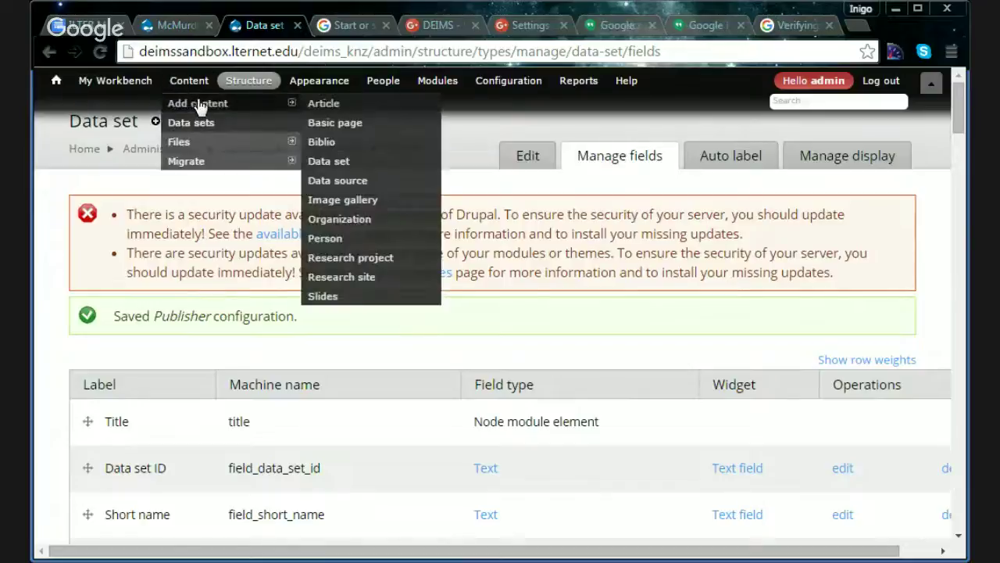
# Step: Start creating a new Data set content item and show its Personnel section
pyautogui.moveTo(145, 111)
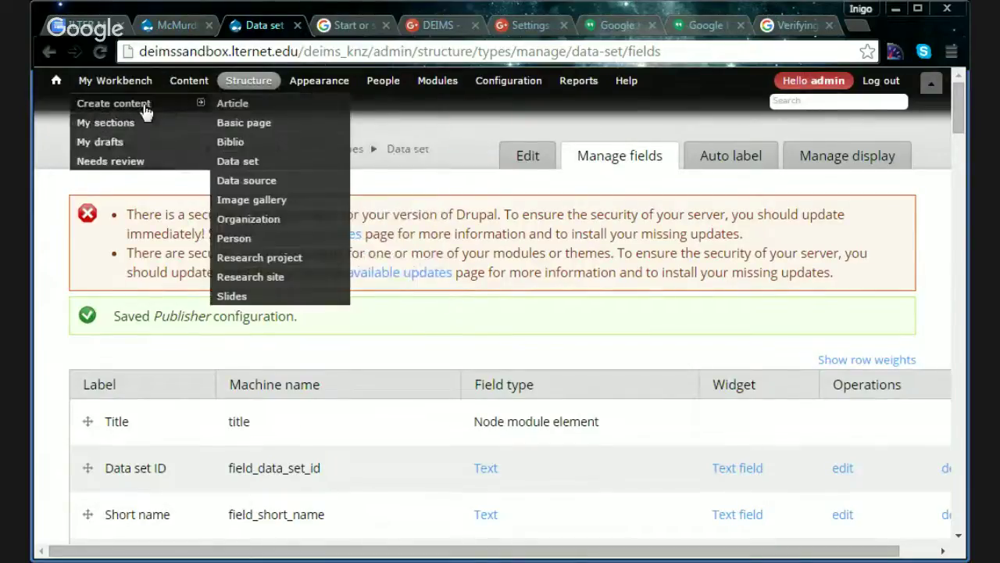
pyautogui.click(246, 167)
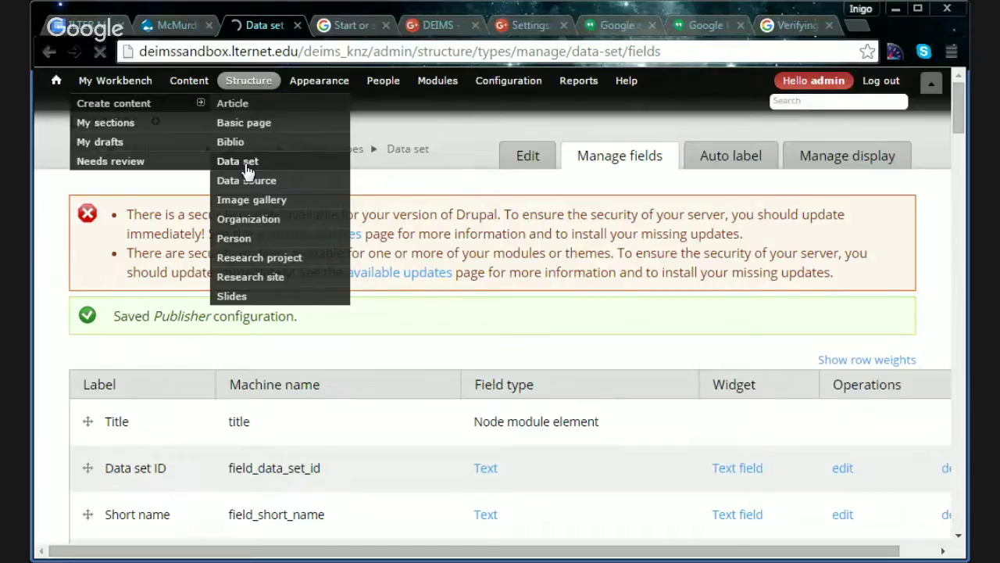
pyautogui.scroll(-5, 230, 253)
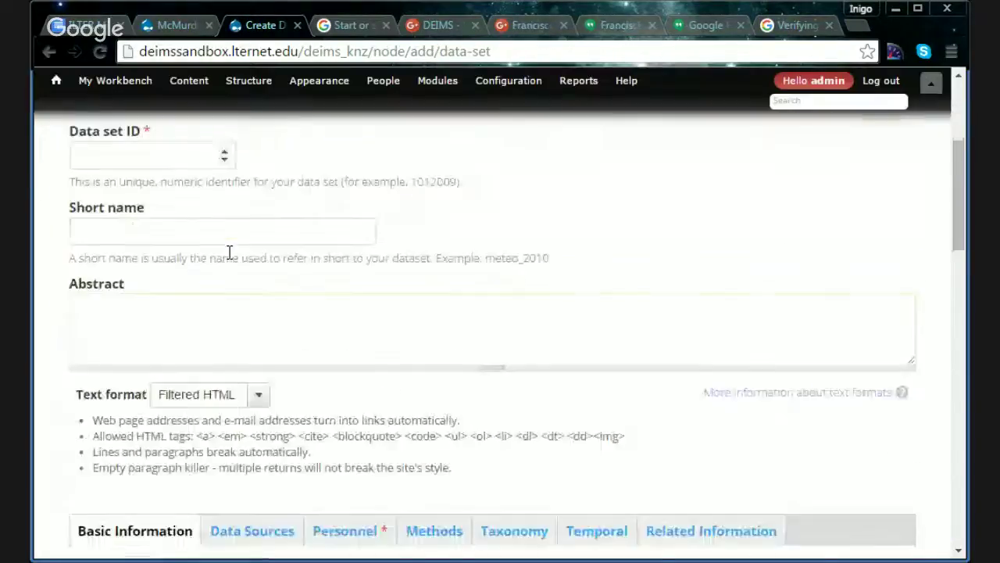
pyautogui.scroll(-2, 230, 252)
pyautogui.click(351, 282)
# Step: Check the prefilled Contact, Metadata provider and Publisher entries in the new data set's Personnel section
pyautogui.scroll(-2, 353, 286)
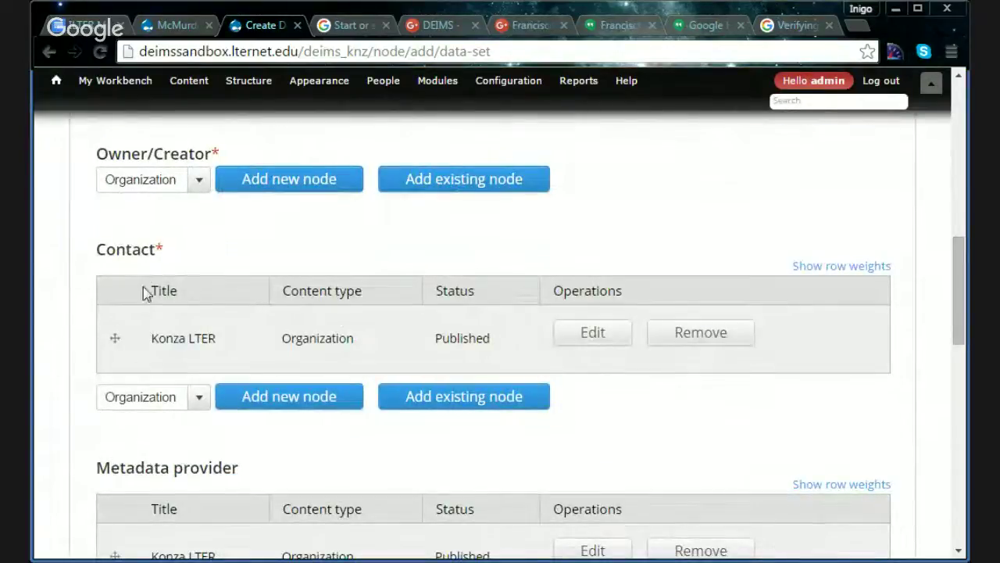
pyautogui.scroll(-2, 238, 332)
pyautogui.scroll(1, 163, 212)
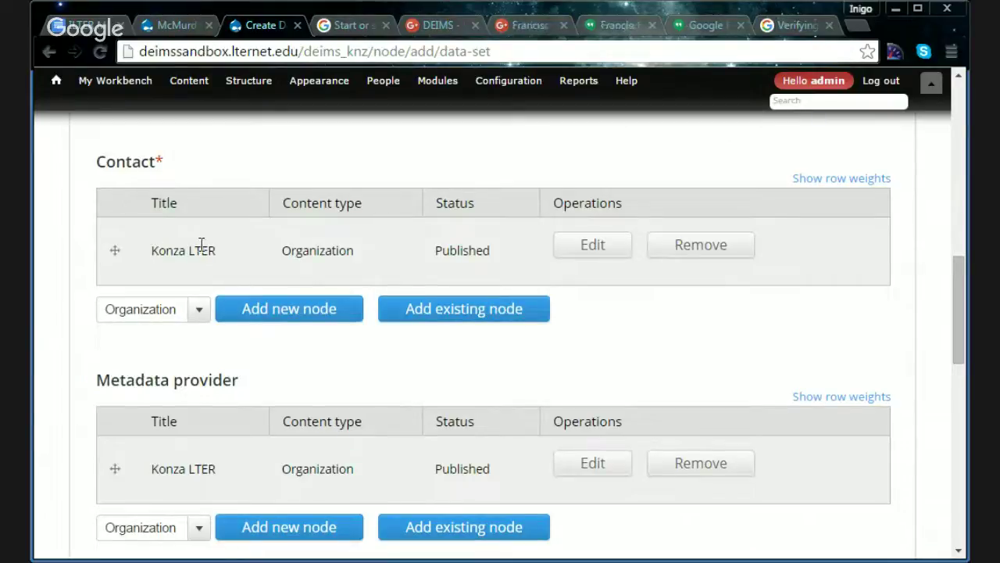
pyautogui.scroll(-1, 235, 381)
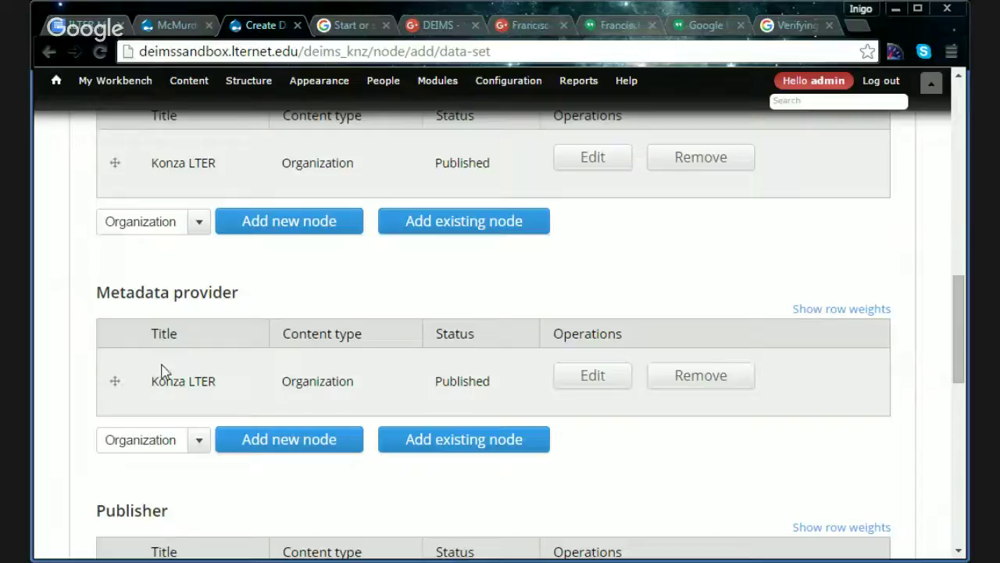
pyautogui.scroll(-2, 240, 348)
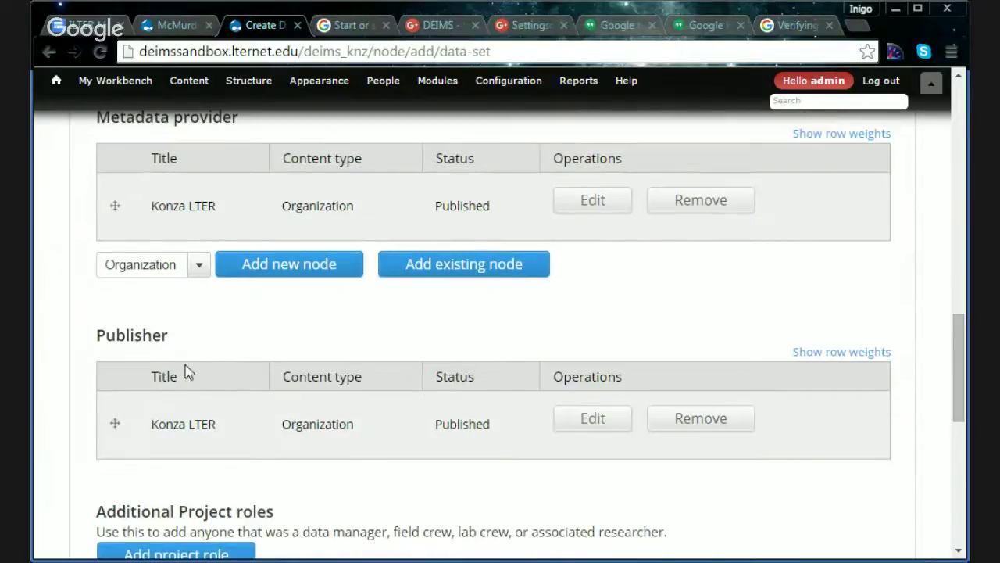
pyautogui.scroll(4, 239, 403)
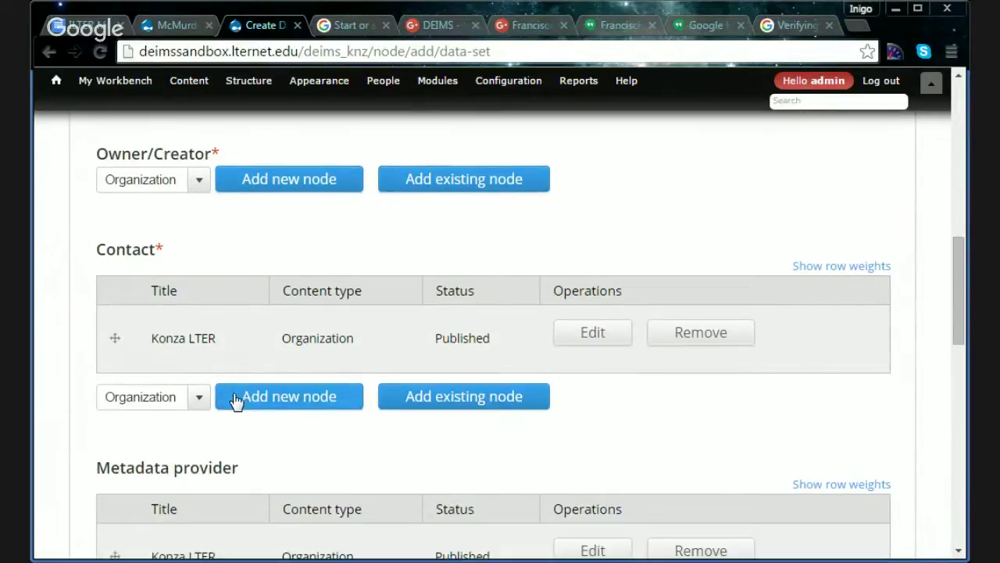
pyautogui.scroll(1, 286, 380)
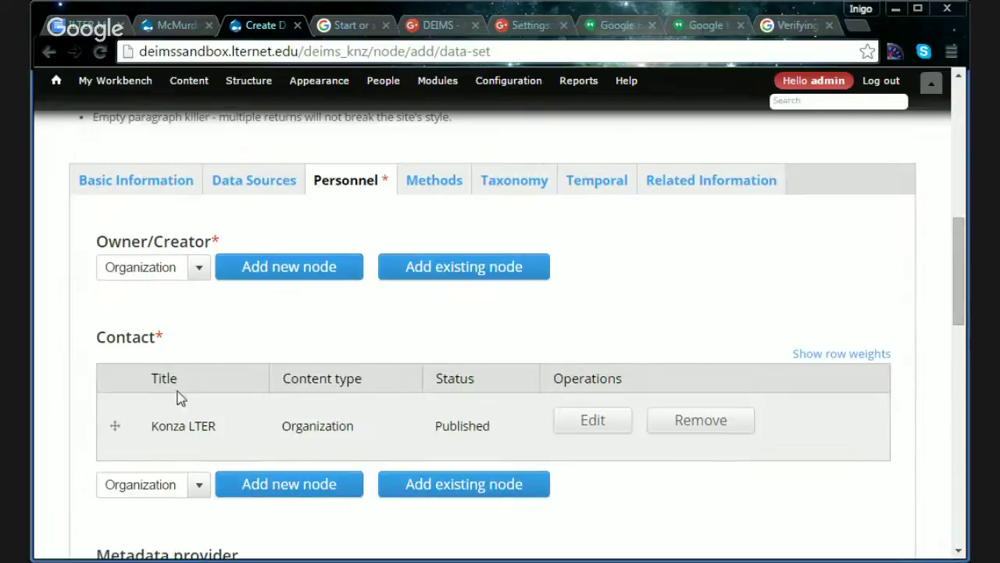